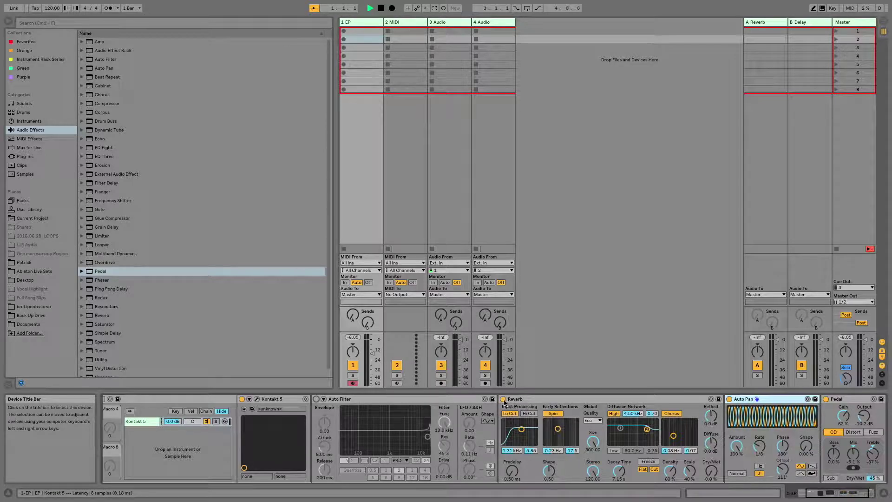
Step: Deactivate the Auto Pan and Pedal devices on the EP track
click(729, 399)
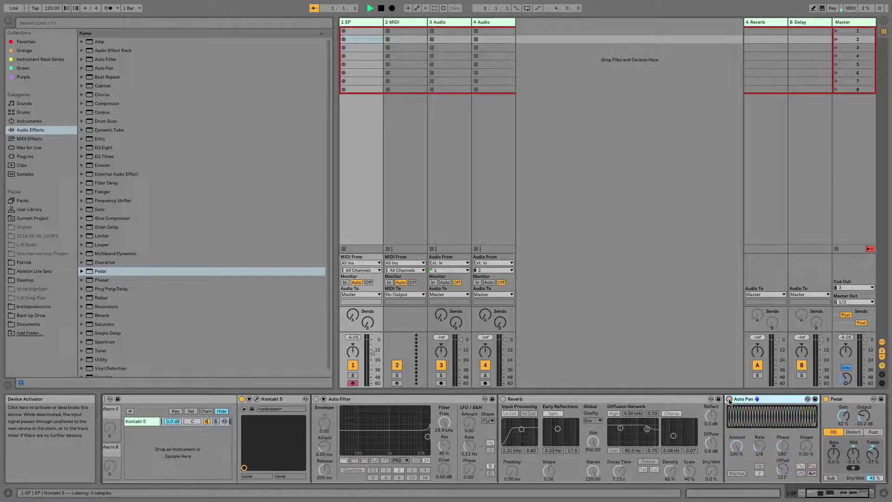
click(826, 398)
scroll(838, 426, right, 2)
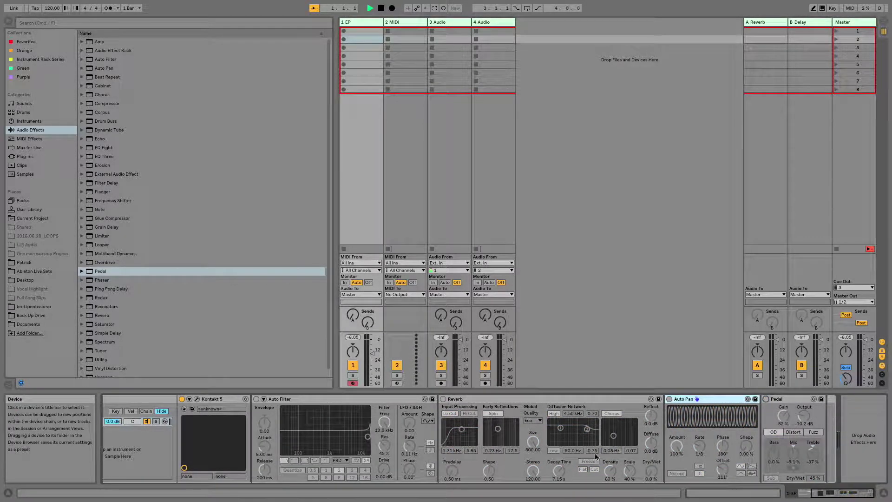
scroll(158, 418, left, 2)
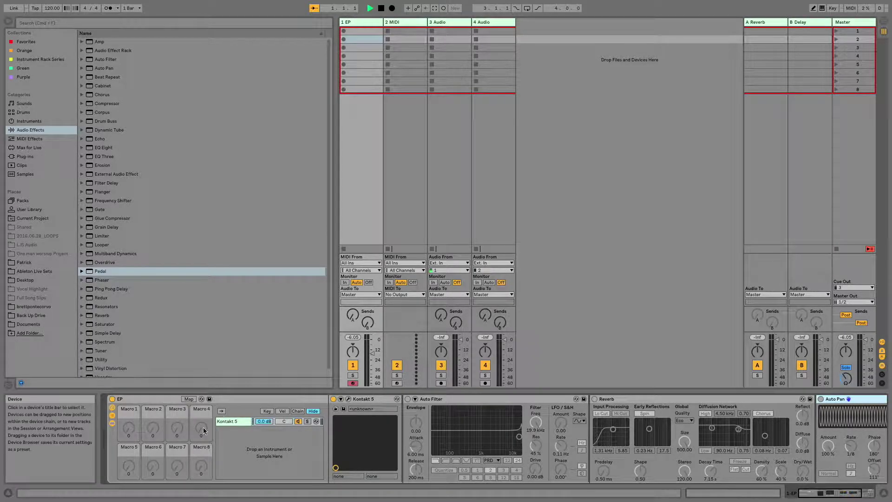
Step: Hide the Info View and raise the EP track's volume to about 0 dB
click(8, 494)
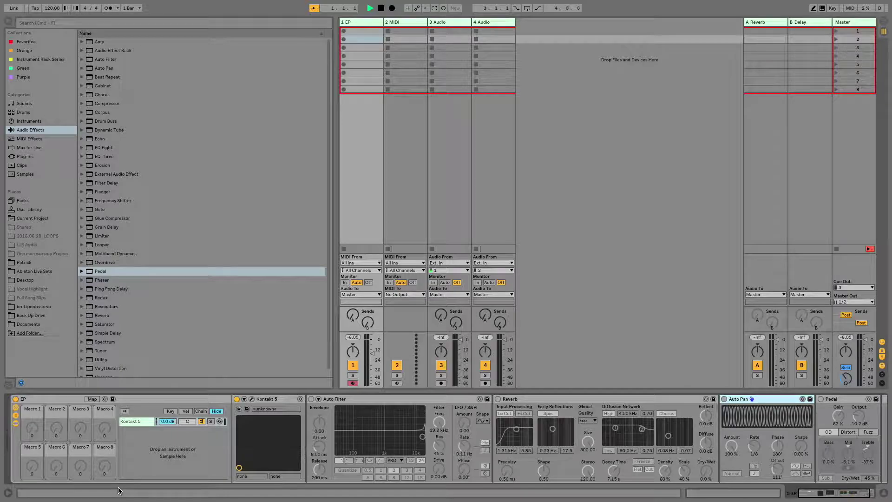
scroll(400, 418, right, 3)
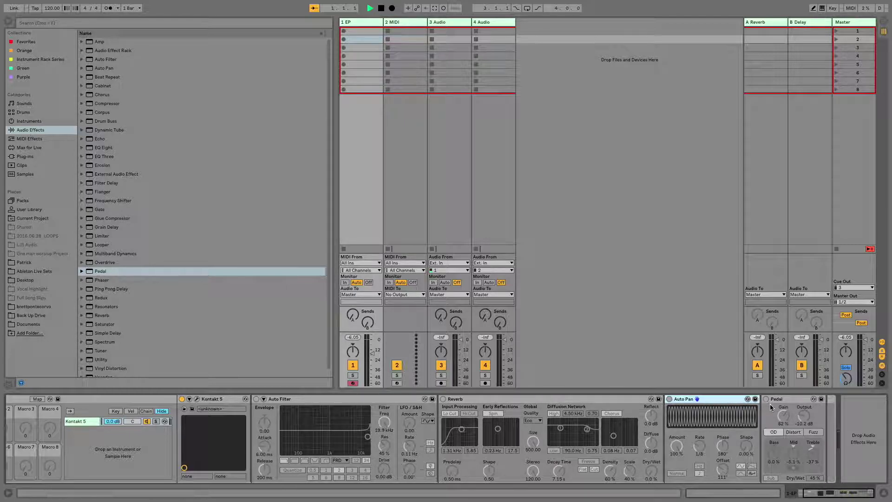
scroll(400, 450, left, 3)
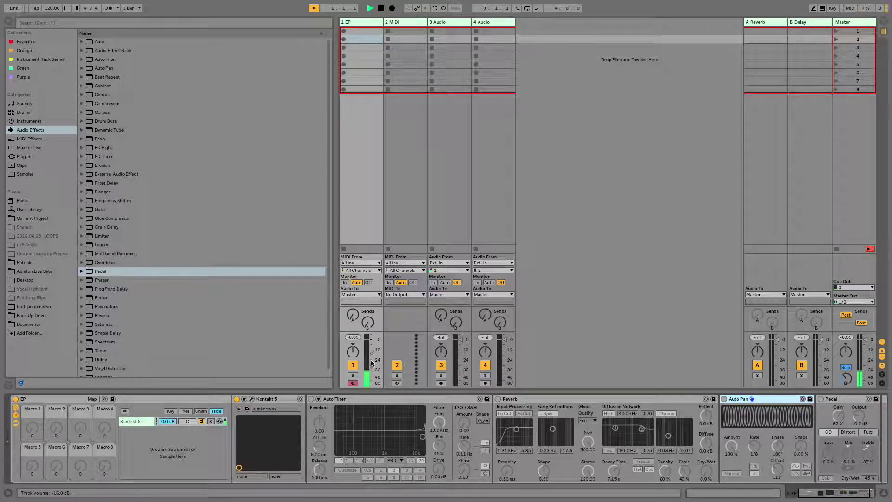
drag(372, 353, 372, 339)
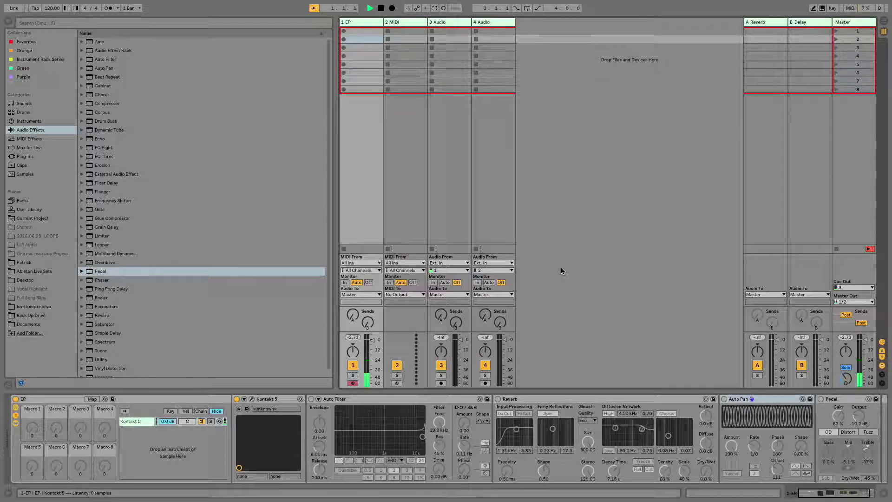
Step: Show the Kontakt 5 plug-in window to view its loaded instrument, and close it again
key(ctrl+alt+p)
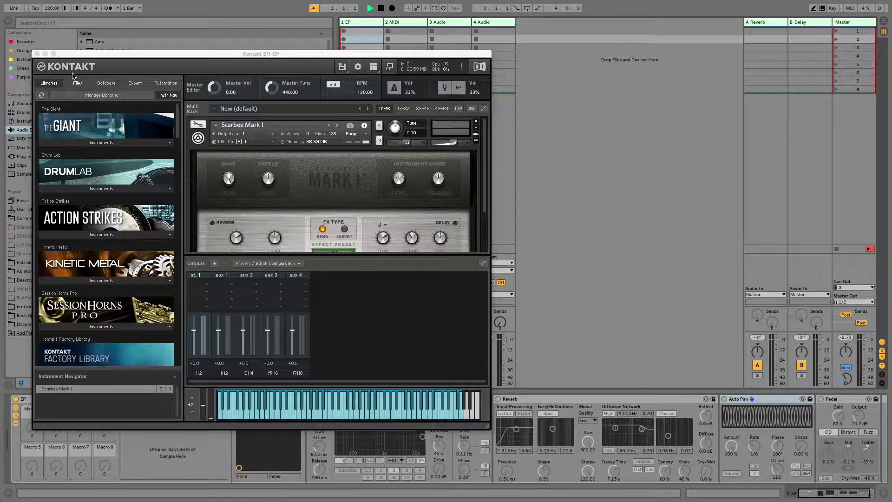
click(37, 54)
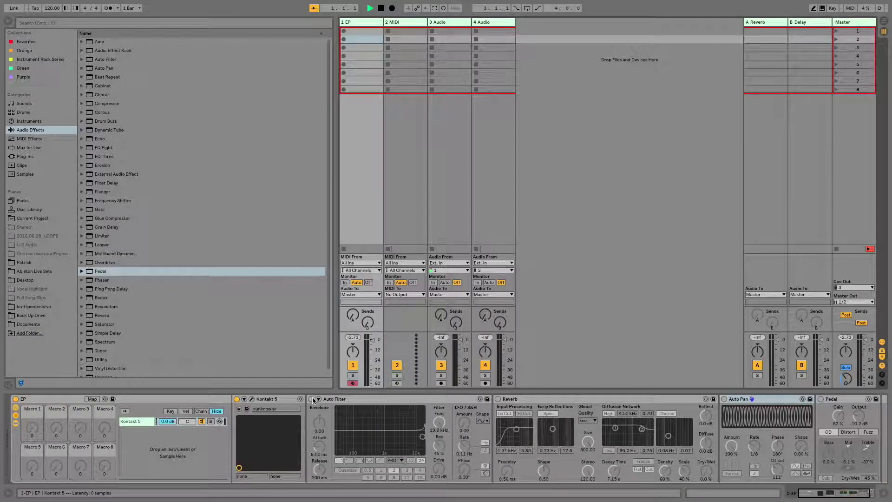
Step: Activate the Auto Filter and sweep its cutoff low and back up to 2.18 kHz
click(310, 398)
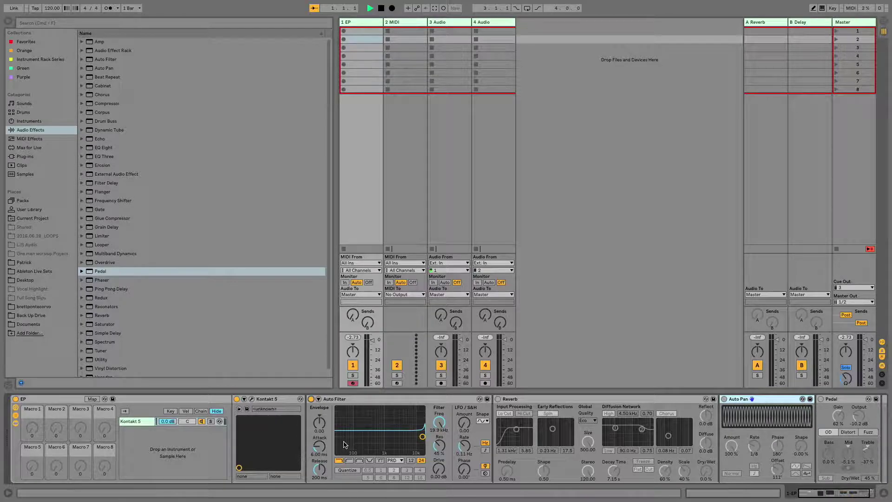
mouse_move(422, 437)
mouse_down()
mouse_move(402, 437)
mouse_move(435, 437)
mouse_up()
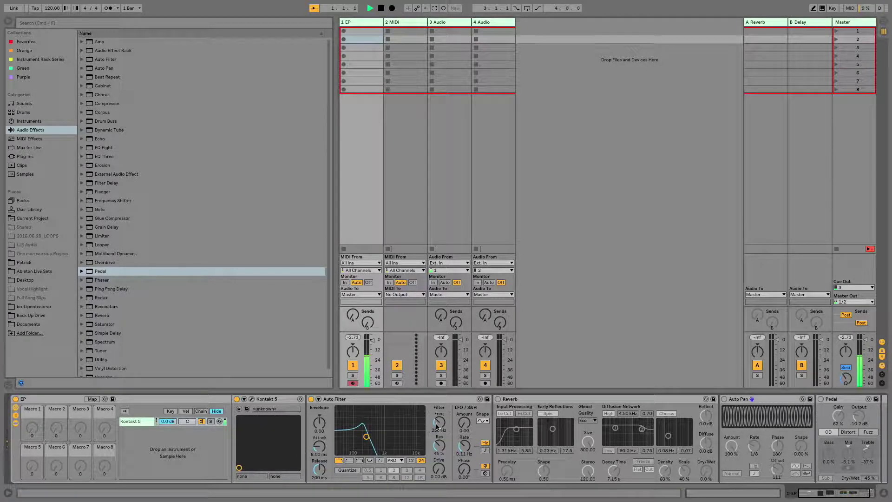
drag(436, 426, 436, 421)
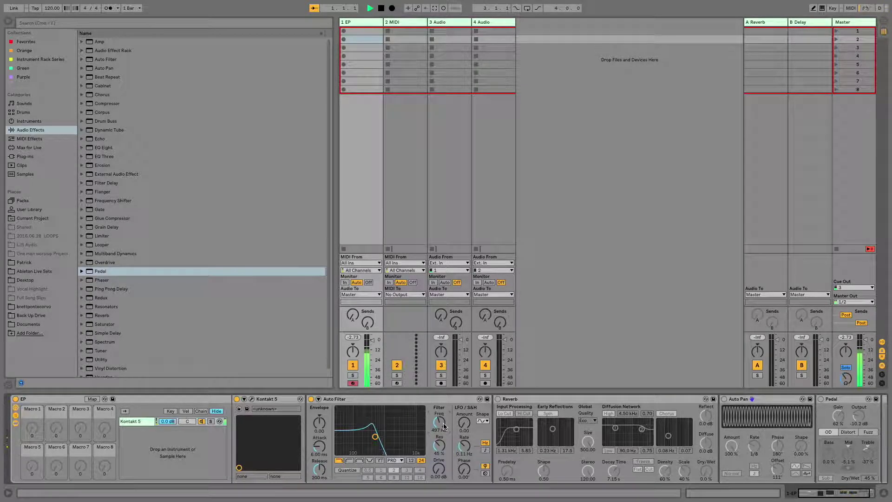
drag(443, 426, 444, 409)
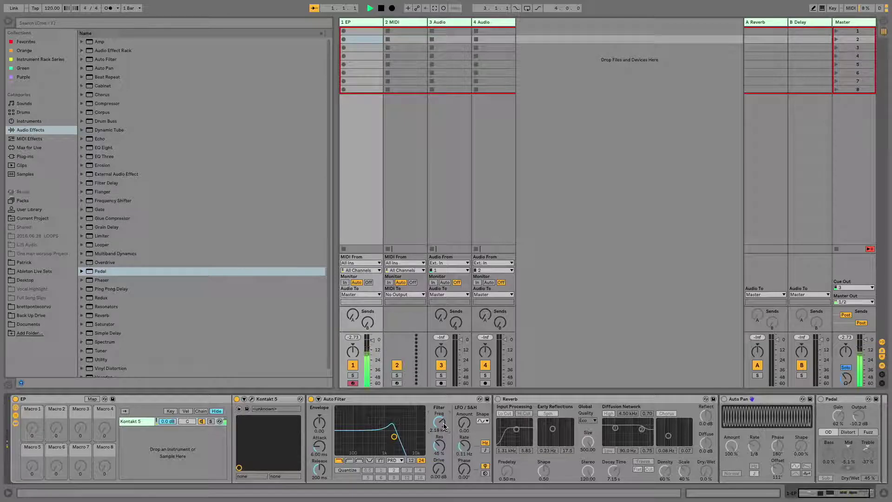
Step: With playback running, tempo-sync the Auto Filter's LFO, set its amount to 14.5 and rate to 1/4, and lower the cutoff to about 592 Hz
drag(467, 426, 467, 418)
click(485, 450)
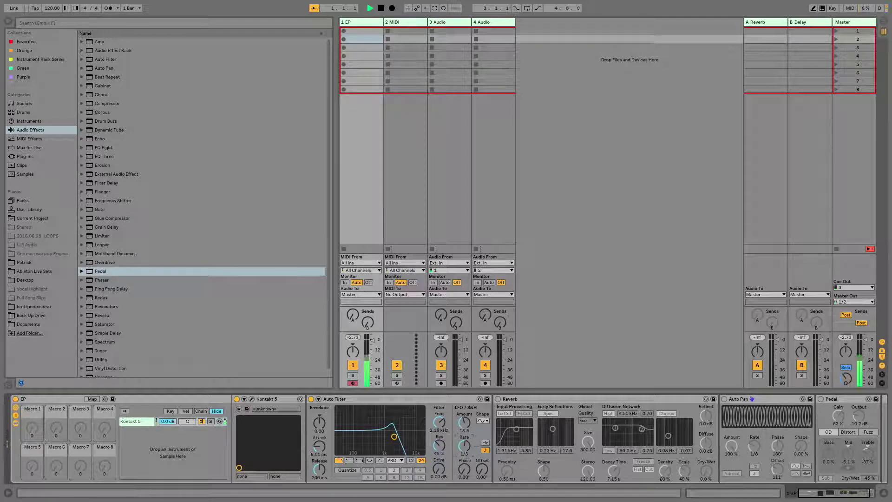
drag(464, 445, 464, 449)
click(371, 9)
drag(464, 445, 464, 440)
drag(464, 422, 438, 430)
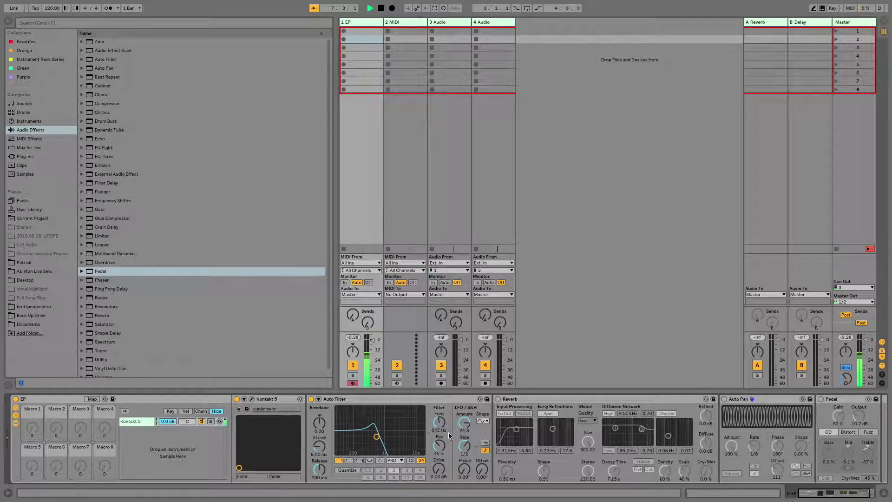
drag(465, 446, 464, 455)
click(464, 422)
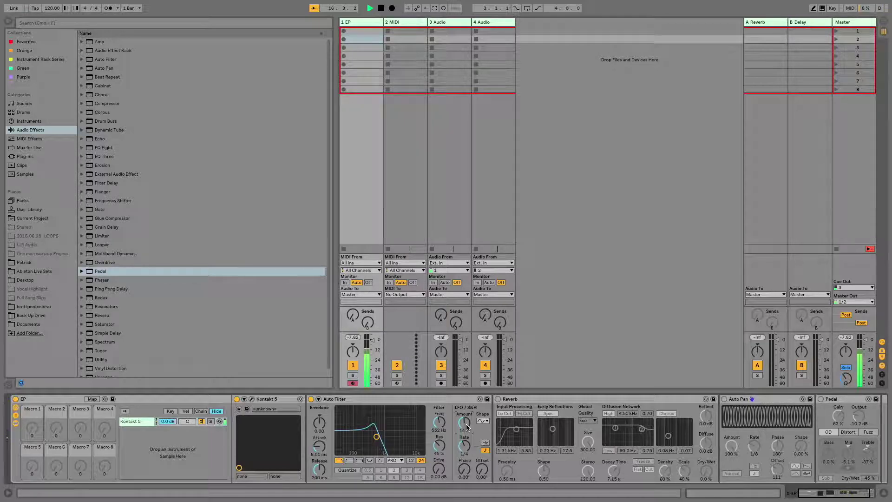
right_click(441, 423)
click(444, 430)
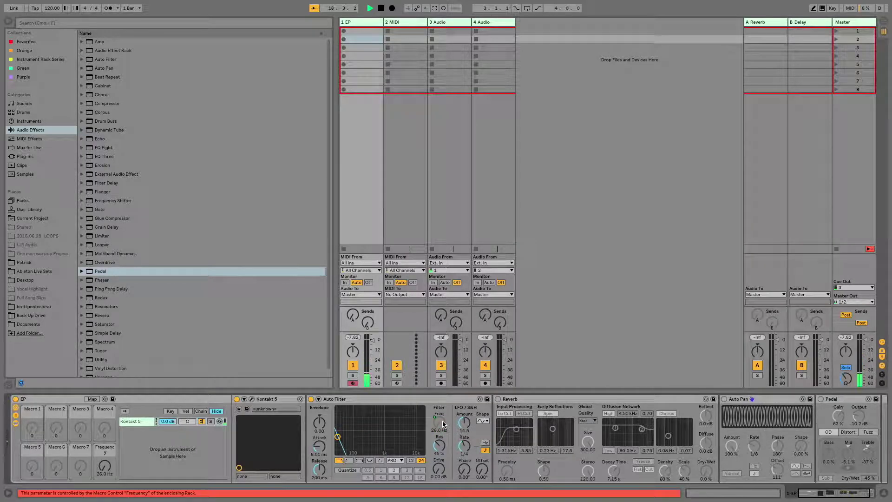
key(ctrl+z)
Step: Raise the Auto Filter's cutoff to 3.88 kHz and, after trying a stronger LFO amount, set the amount to 0
scroll(443, 423, up, 5)
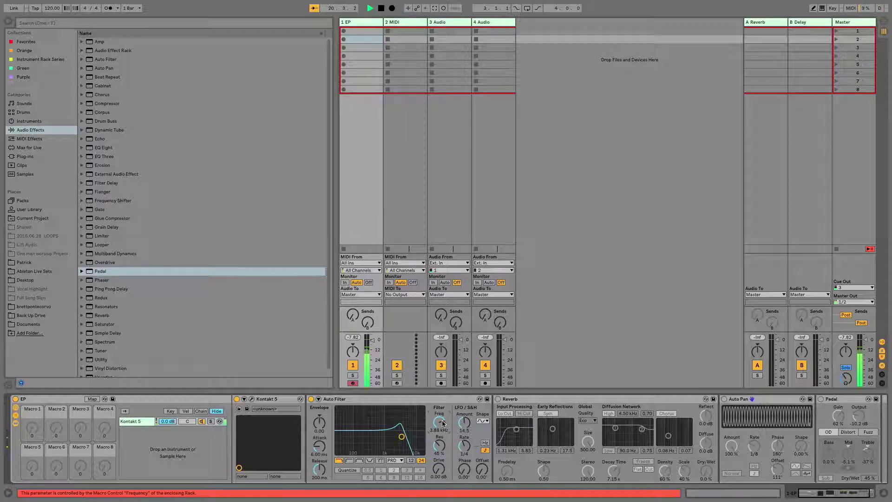
drag(464, 421, 464, 418)
scroll(464, 421, up, 5)
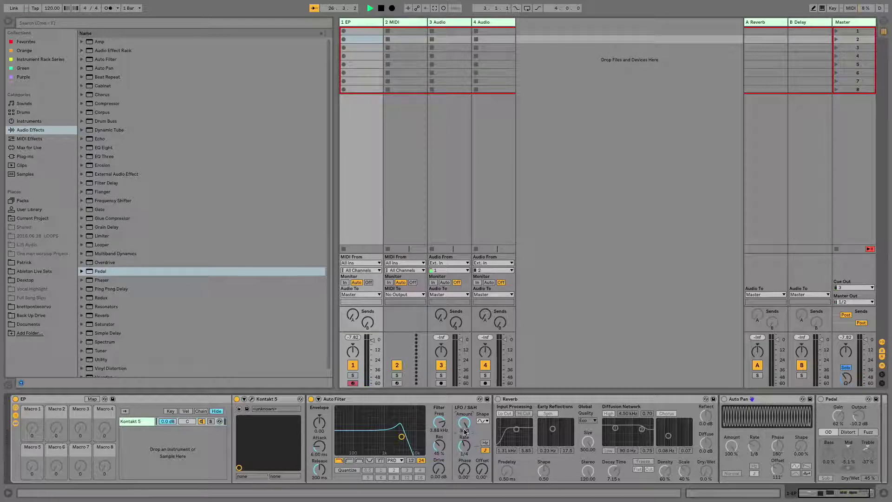
drag(466, 426, 466, 435)
Step: Activate the Reverb and sweep its Dry/Wet mix, ending at 40 %
click(498, 399)
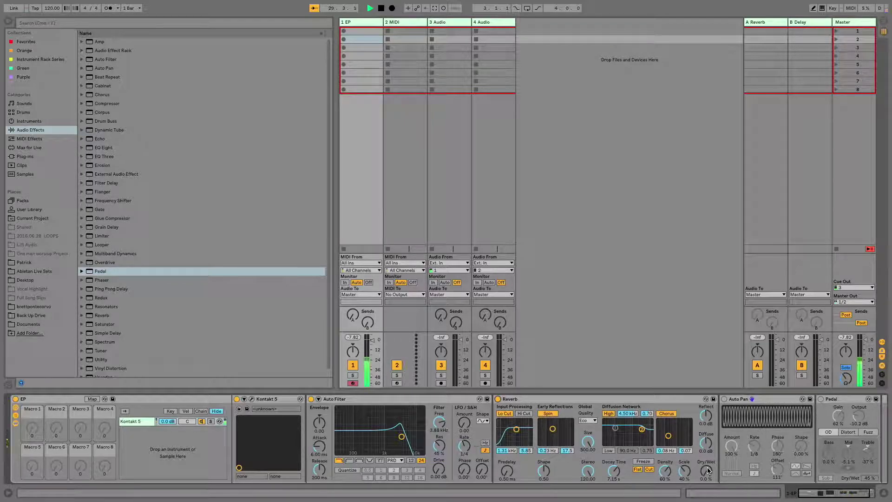
drag(708, 470, 707, 436)
mouse_move(706, 471)
mouse_down()
mouse_move(706, 499)
mouse_move(706, 472)
mouse_up()
key(F9)
drag(706, 471, 706, 453)
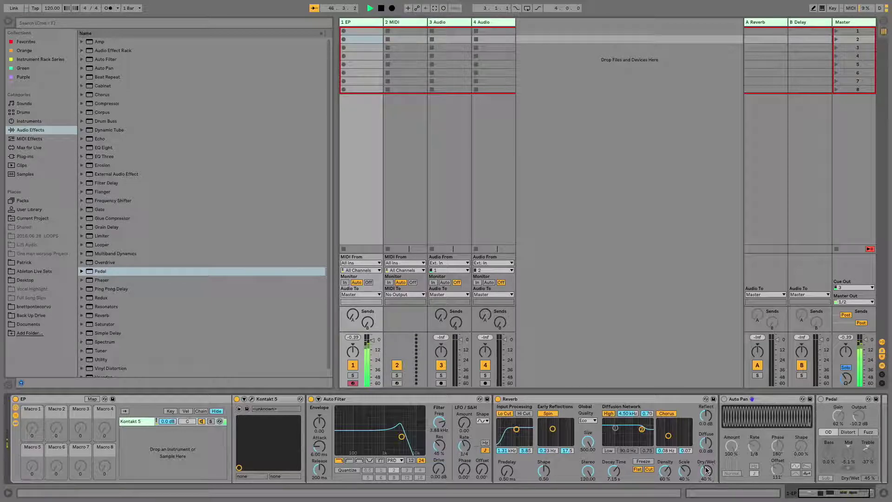
Step: With Arrangement recording switched on, raise the Reverb's Dry/Wet to 100 % and lower the Auto Filter's cutoff to 1.22 kHz
key(F9)
drag(706, 470, 706, 457)
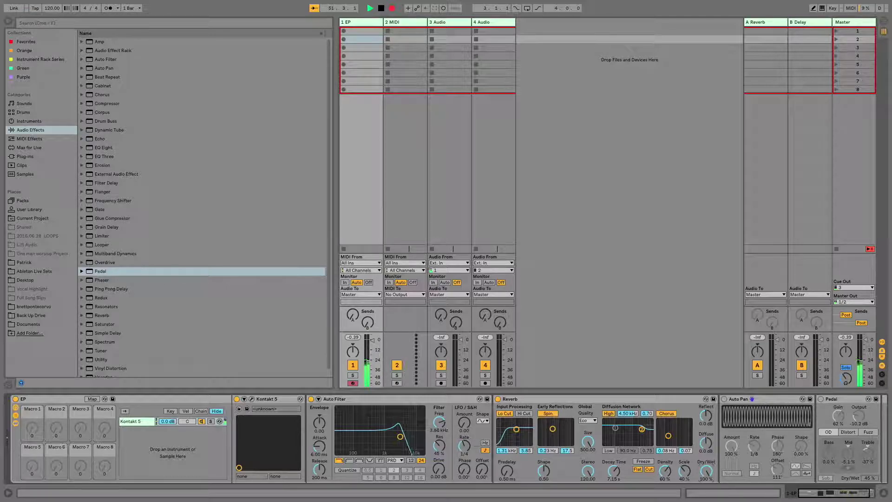
drag(444, 426, 444, 439)
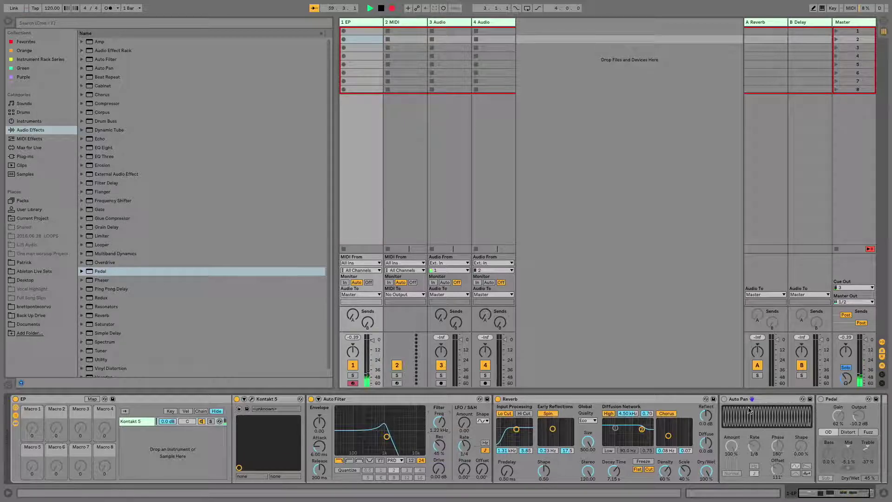
Step: Activate the Auto Pan with the Reverb's Dry/Wet at 0 %, sweeping the pan amount down to zero and back to 100 %
click(724, 399)
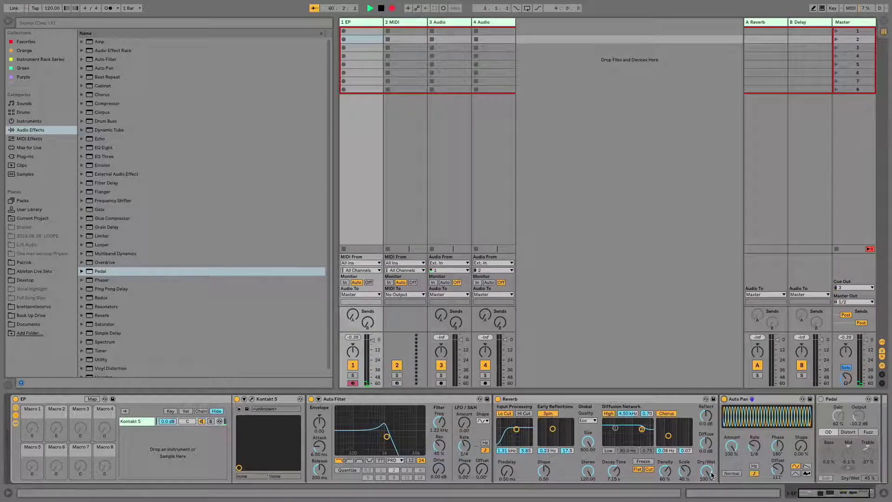
drag(711, 474, 711, 499)
scroll(723, 453, right, 3)
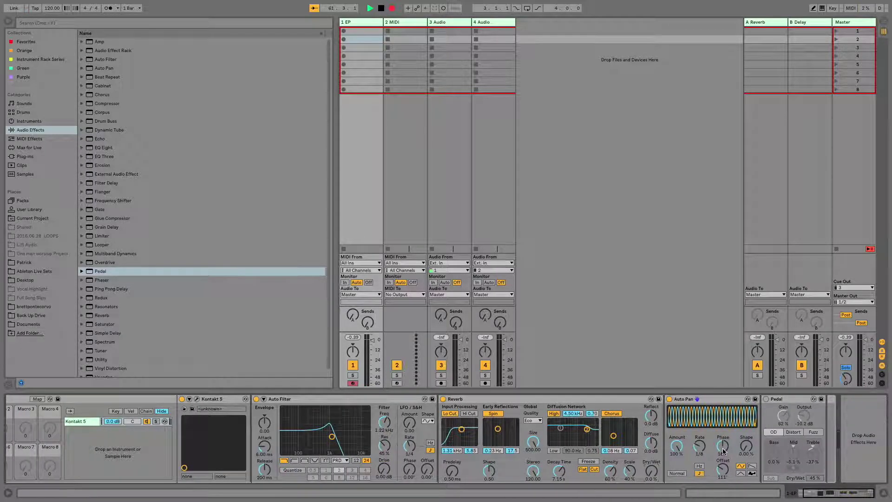
drag(676, 446, 677, 483)
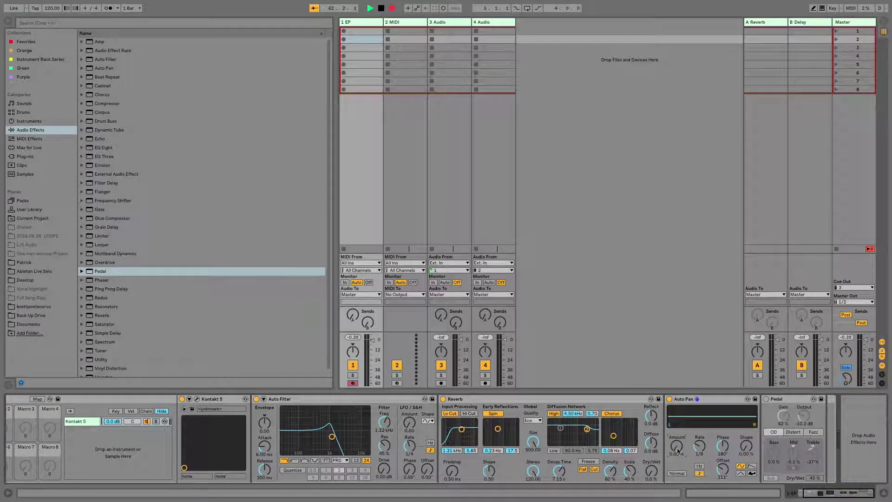
drag(678, 451, 677, 413)
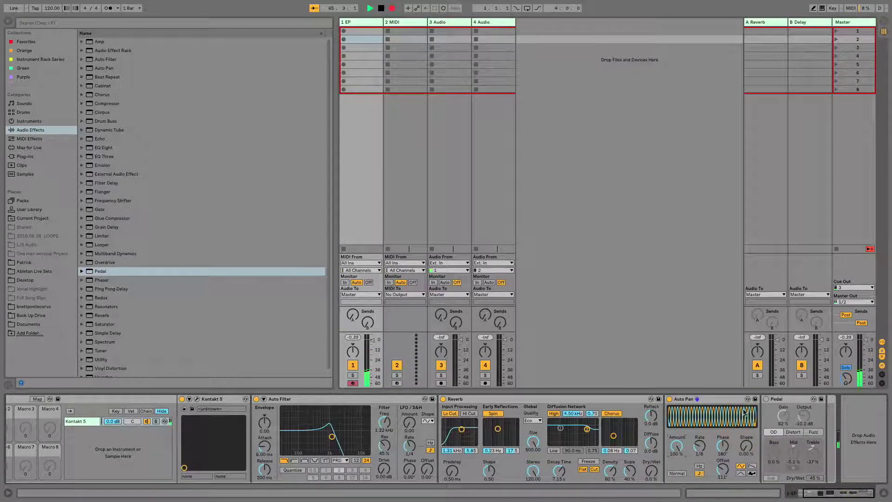
Step: Activate the Pedal and set its gain to 77 % and its output to -4.44 dB
click(766, 399)
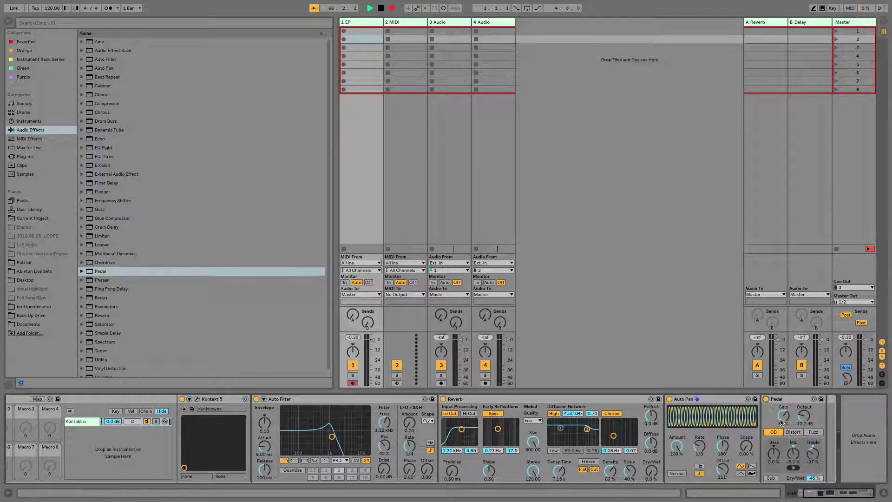
mouse_move(783, 418)
mouse_down()
mouse_move(784, 458)
mouse_move(783, 428)
mouse_up()
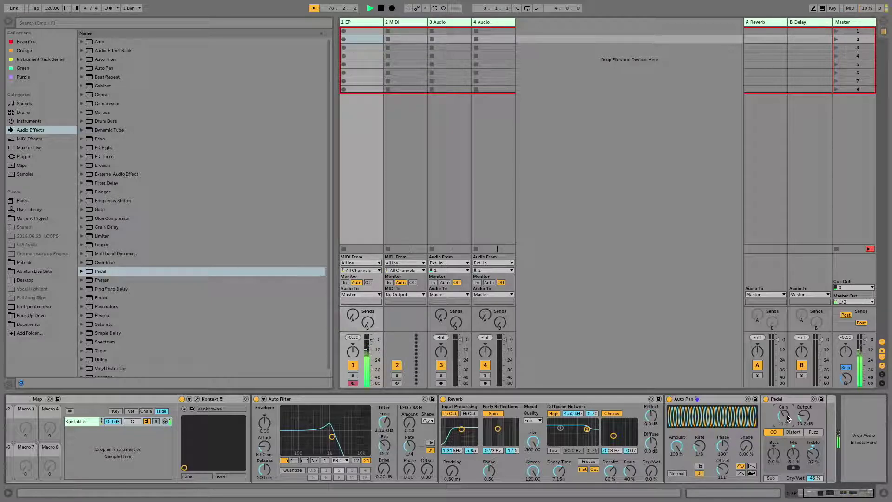
drag(783, 416, 803, 405)
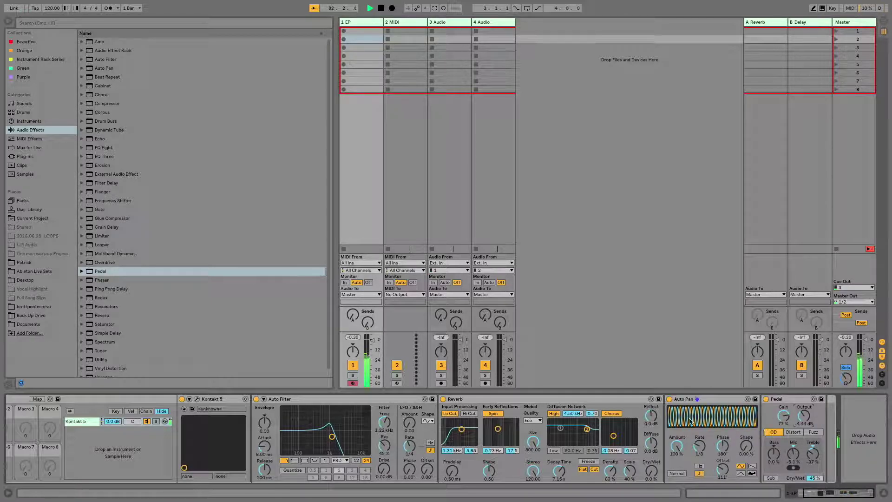
Step: Drop the Auto Pan's amount to zero and bring it up slightly to 9.52 %
drag(673, 441, 673, 469)
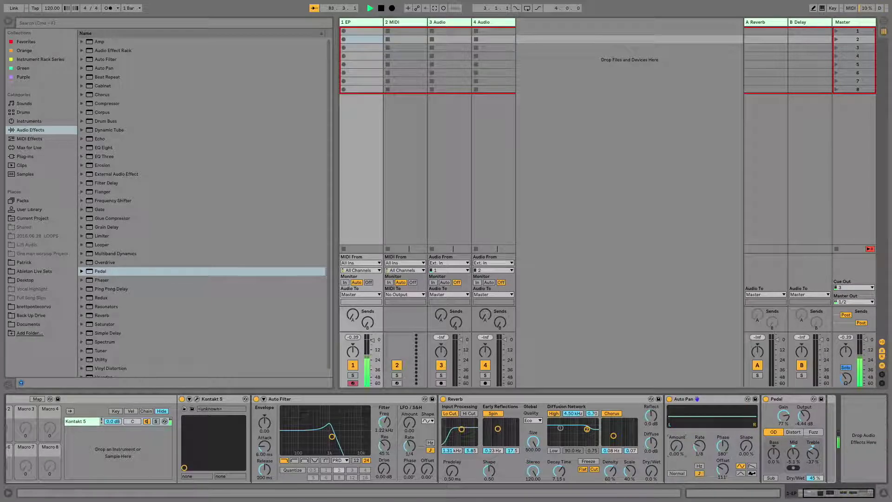
drag(676, 445, 676, 441)
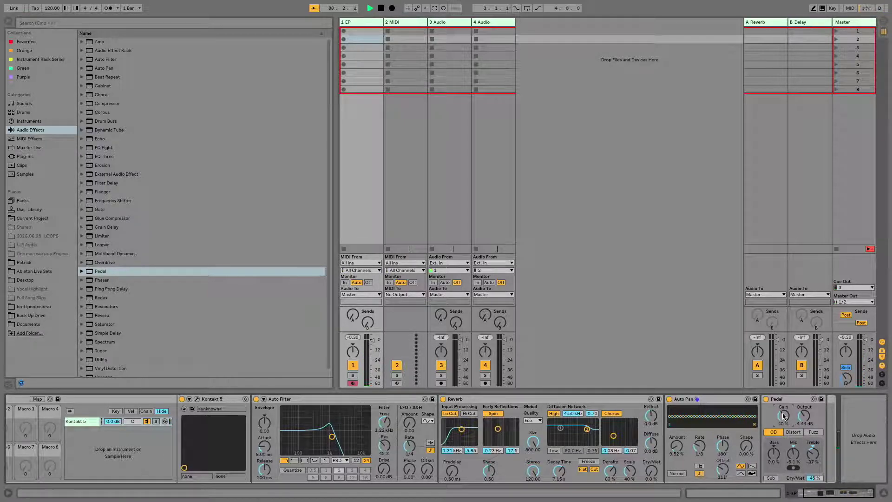
Step: Map the Auto Filter's cutoff frequency to Macro 1 of the EP rack and set that macro to about 1 kHz
scroll(161, 456, left, 3)
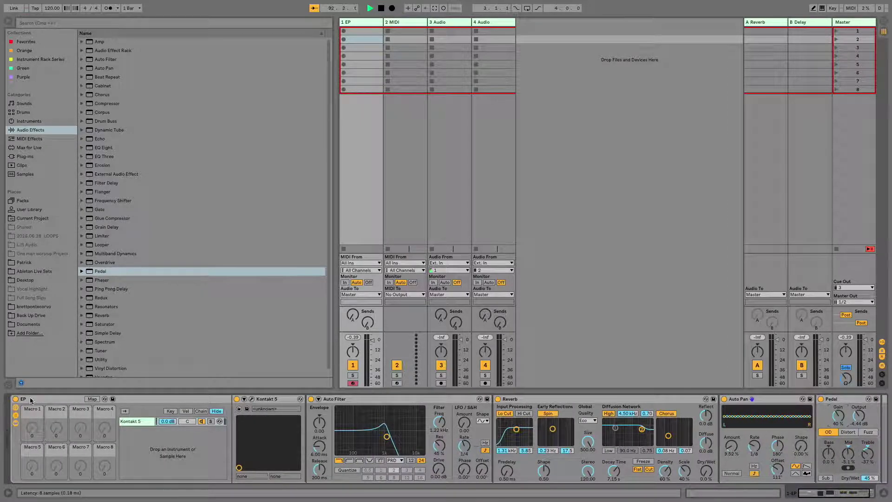
click(92, 399)
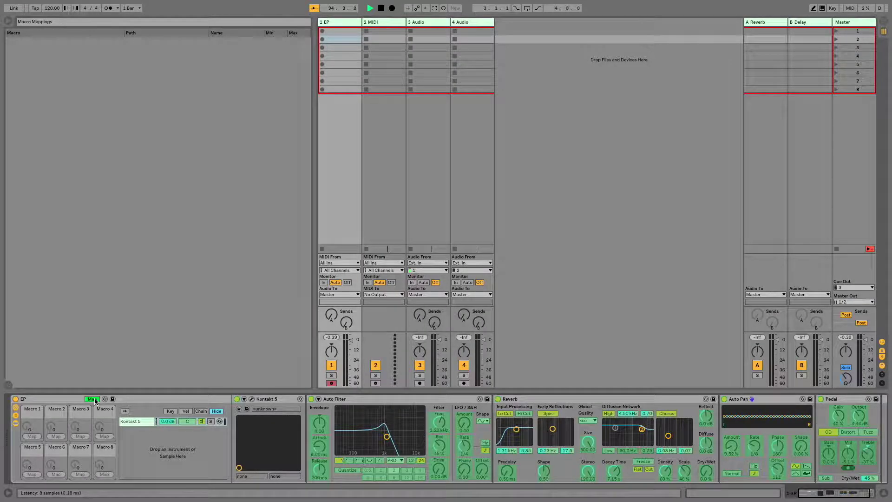
scroll(223, 428, right, 2)
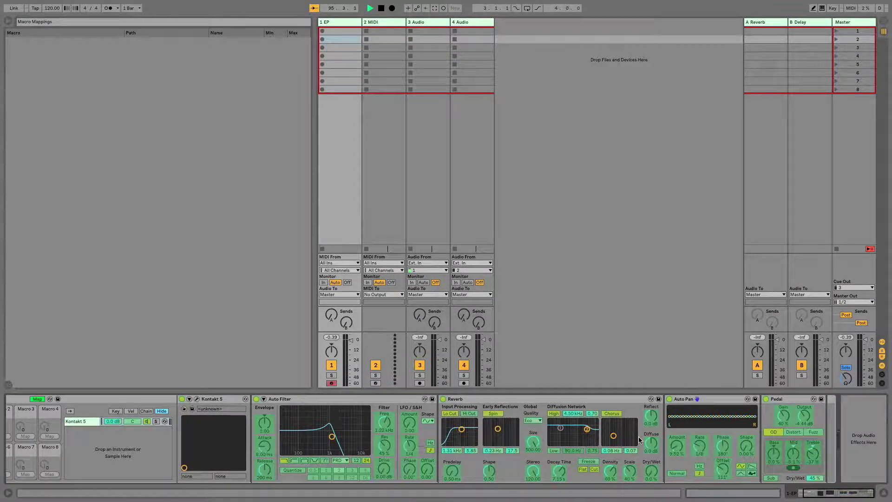
scroll(189, 464, left, 2)
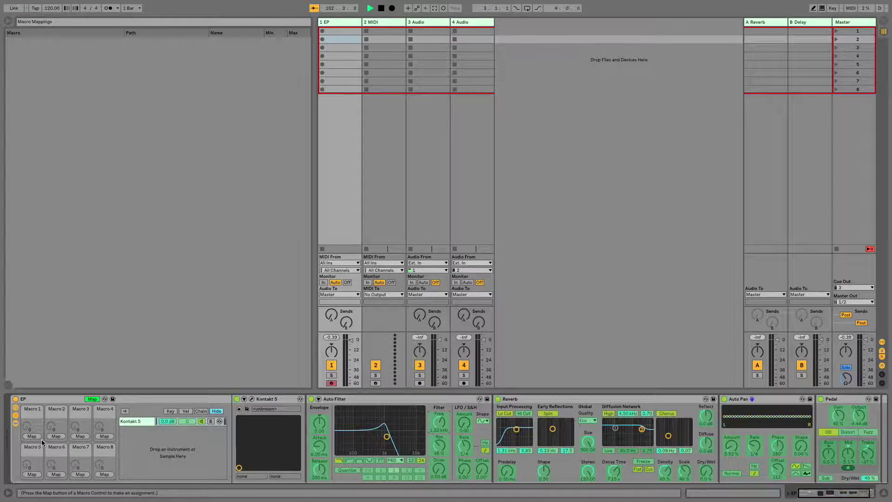
click(32, 435)
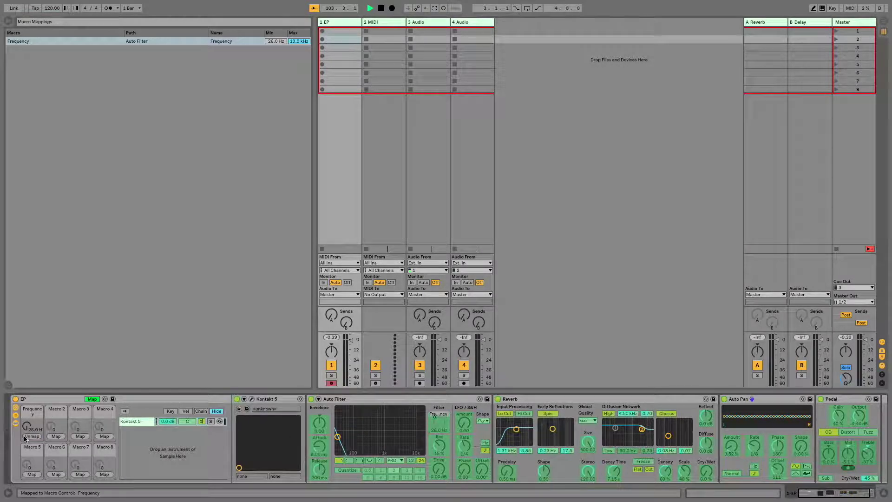
drag(26, 426, 27, 419)
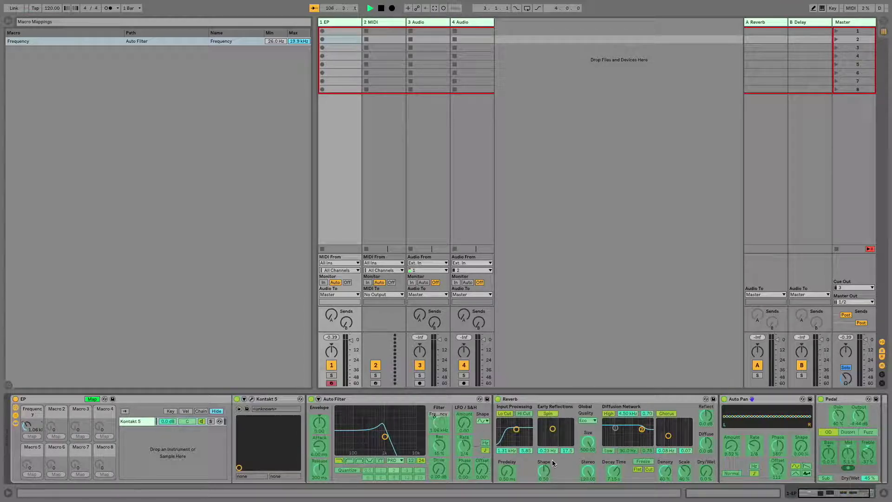
Step: Map the Reverb's Dry/Wet to Macro 2 and the Auto Pan's amount to Macro 3, setting the pan amount to 21.3 %
click(56, 436)
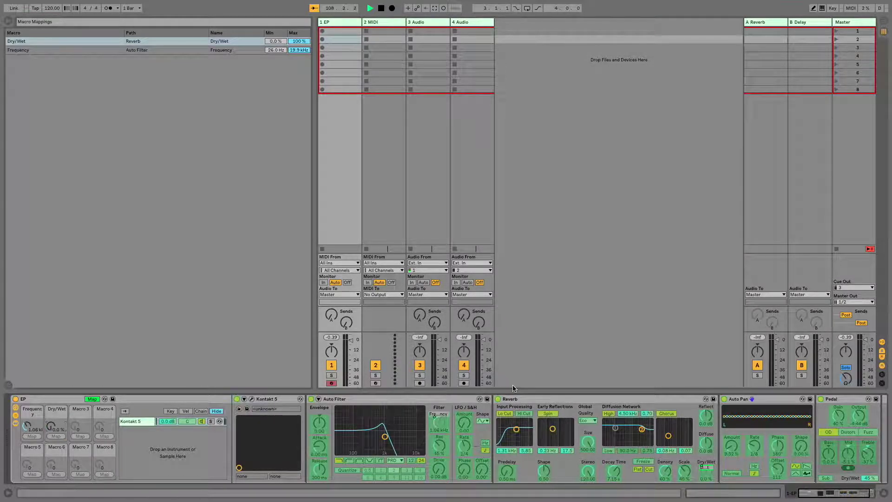
scroll(636, 435, right, 3)
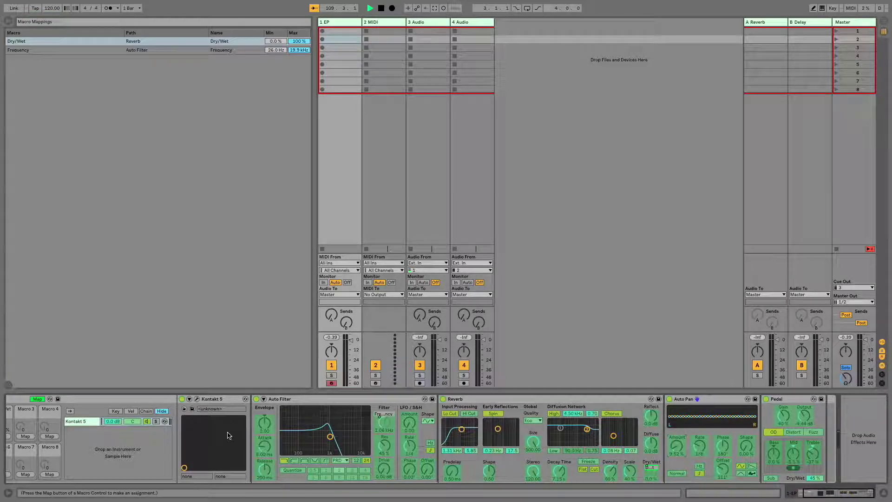
scroll(8, 398, left, 3)
click(80, 436)
click(731, 445)
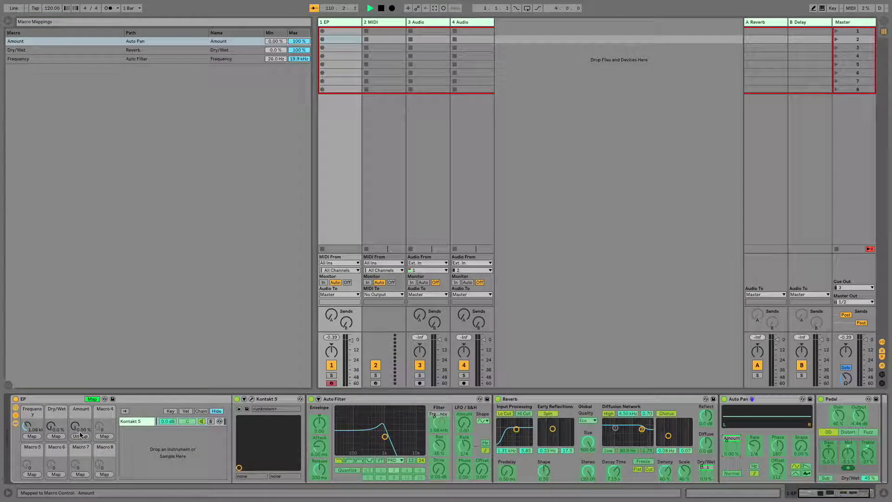
mouse_move(74, 426)
mouse_down()
mouse_move(74, 390)
mouse_move(80, 430)
mouse_up()
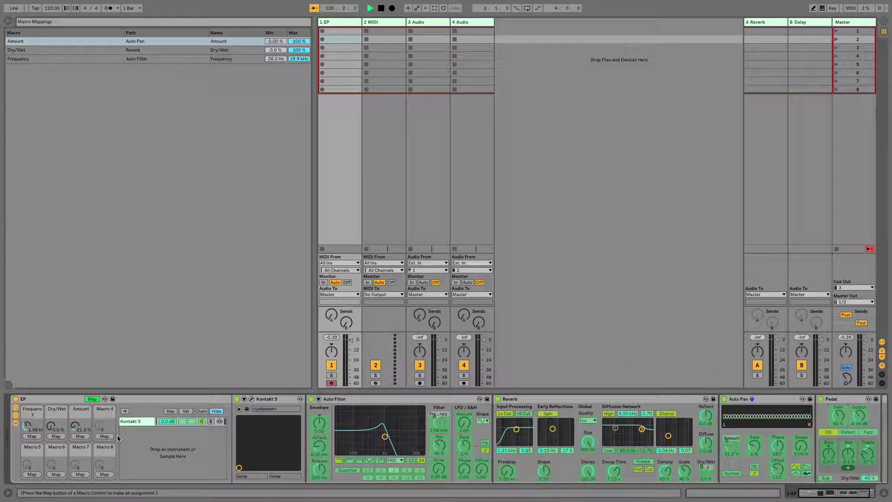
Step: Map the Pedal's gain to Macro 4 at 42 % and the Auto Filter's LFO amount to Macro 5 at 0.00, ending macro mapping
click(109, 440)
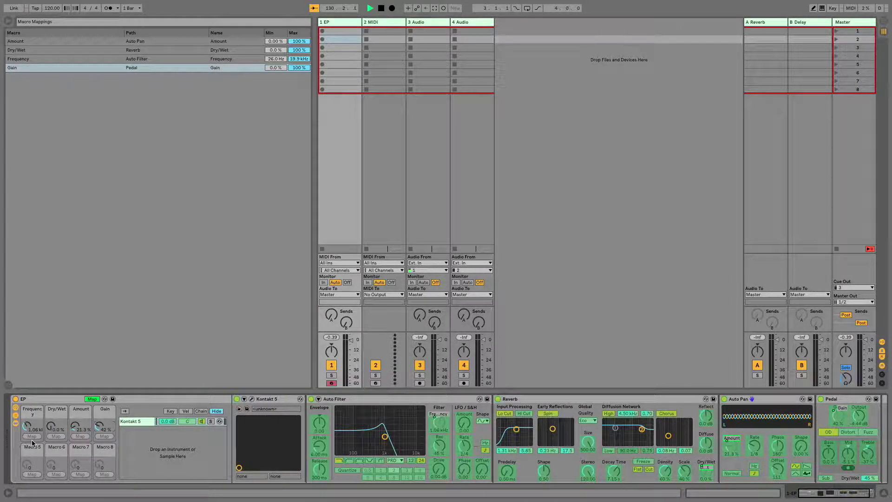
click(29, 473)
mouse_move(26, 463)
mouse_down()
mouse_move(27, 437)
mouse_move(26, 470)
mouse_up()
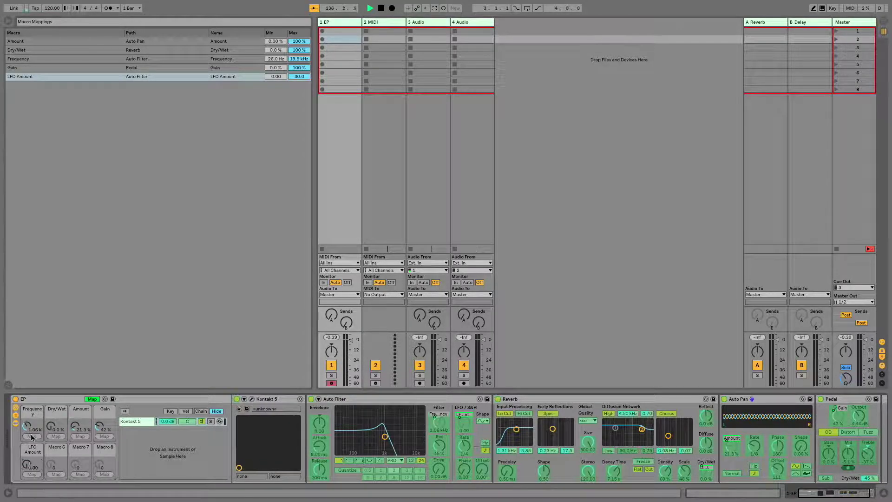
click(91, 400)
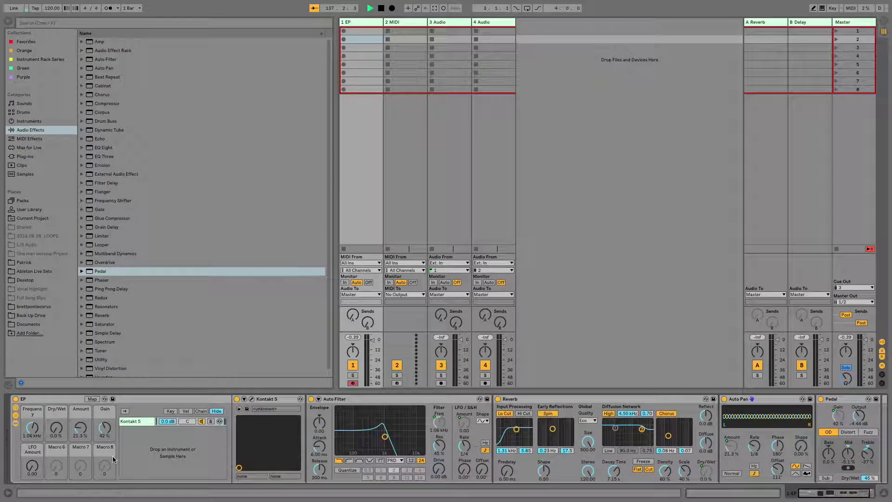